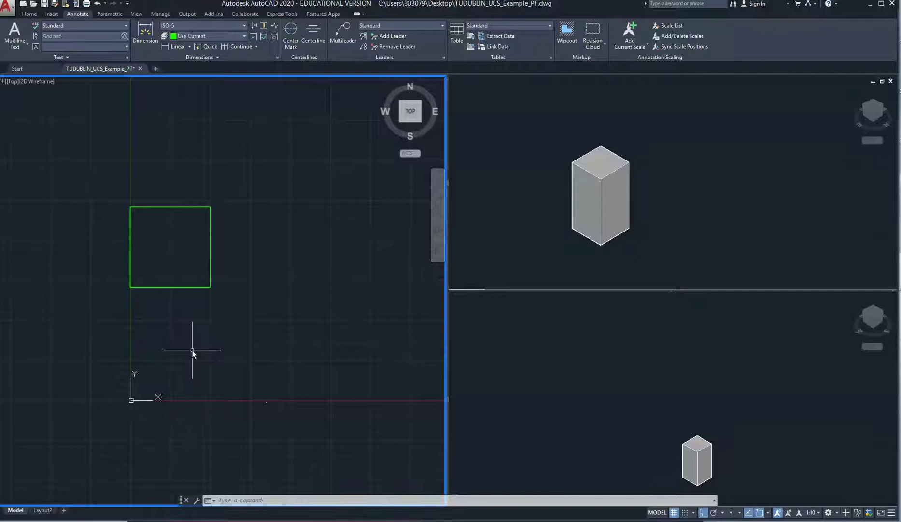
pyautogui.scroll(2, 332, 220)
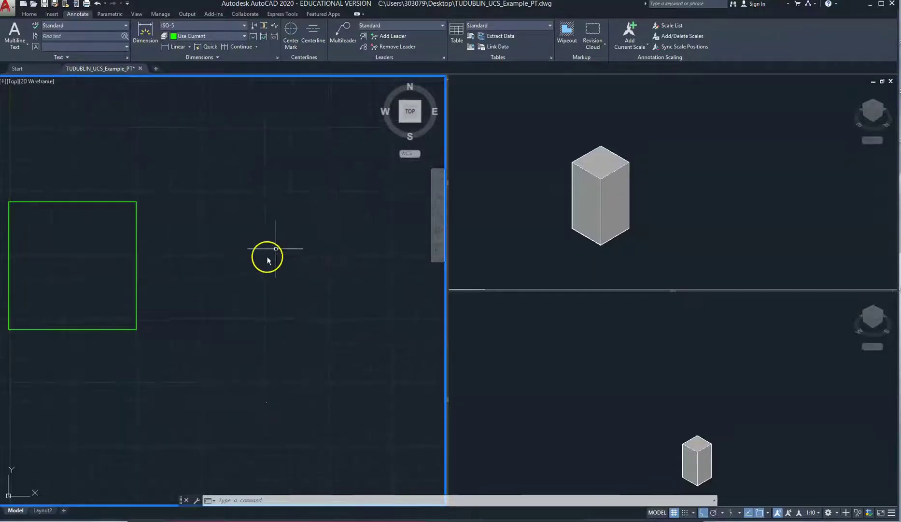
pyautogui.write('erase')
pyautogui.press('Return')
pyautogui.click(194, 312)
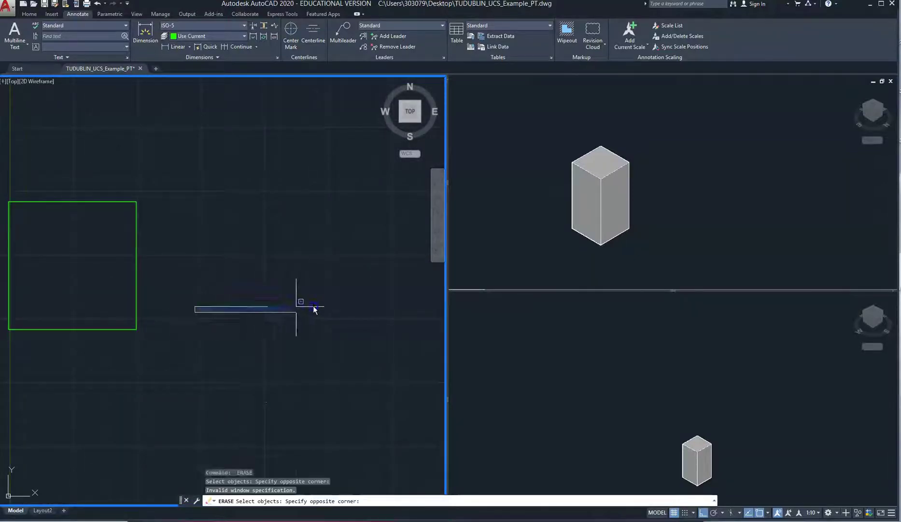
pyautogui.press('Escape')
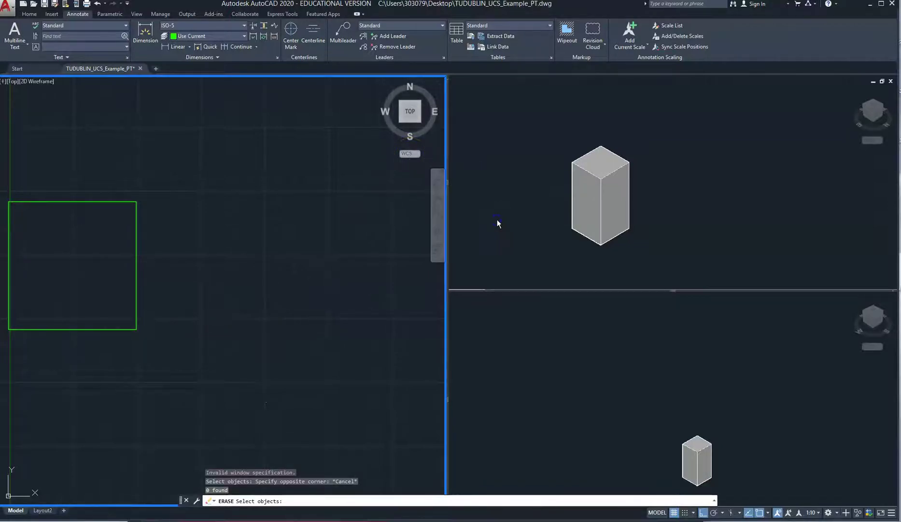
# - Activate the upper 3D viewport and orient it to the SE Isometric view, leaving the pending Erase command
pyautogui.click(498, 220)
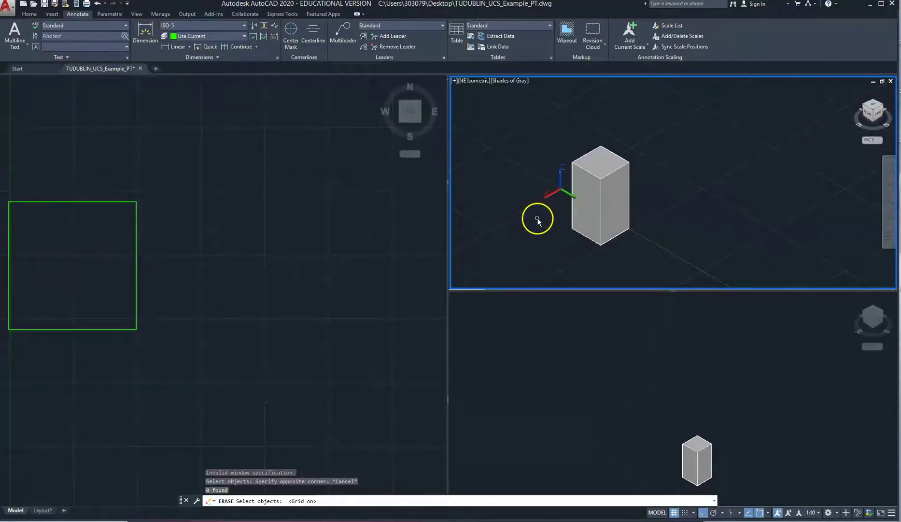
pyautogui.click(874, 107)
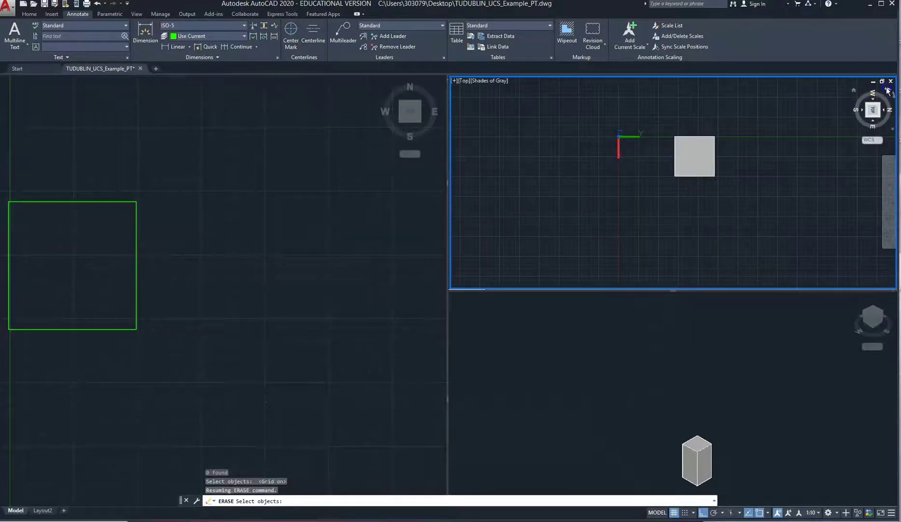
pyautogui.click(888, 91)
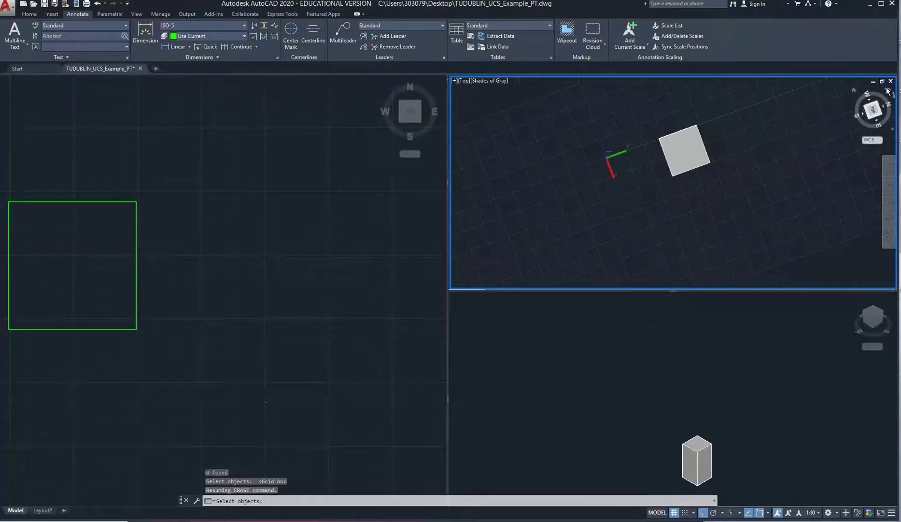
pyautogui.click(879, 118)
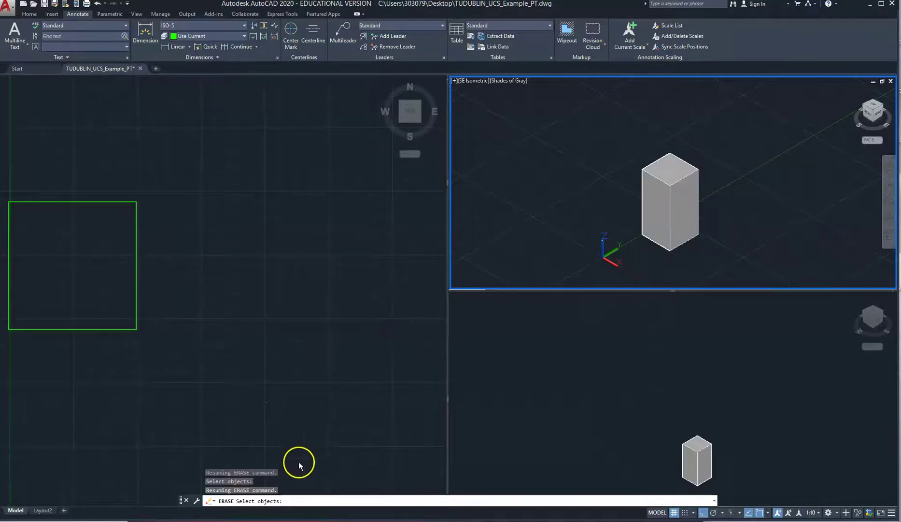
pyautogui.press('Escape')
# - Define a UCS on the box's right-hand face with its origin at the bottom front corner, X along the base edge and Y up the vertical edge
pyautogui.click(295, 500)
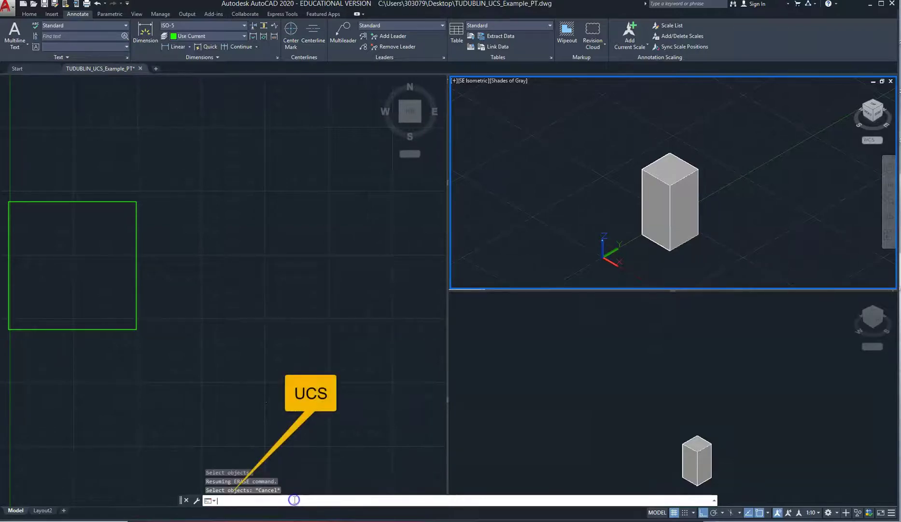
pyautogui.write('ucs')
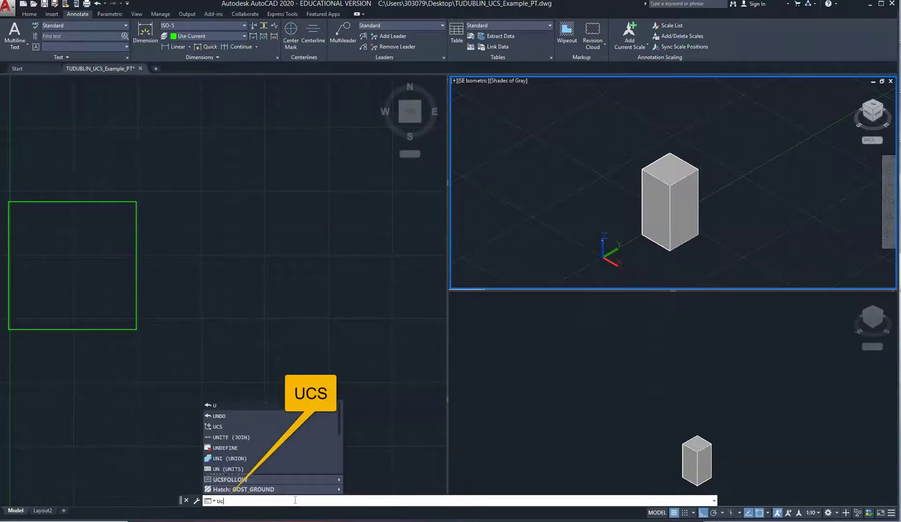
pyautogui.press('Return')
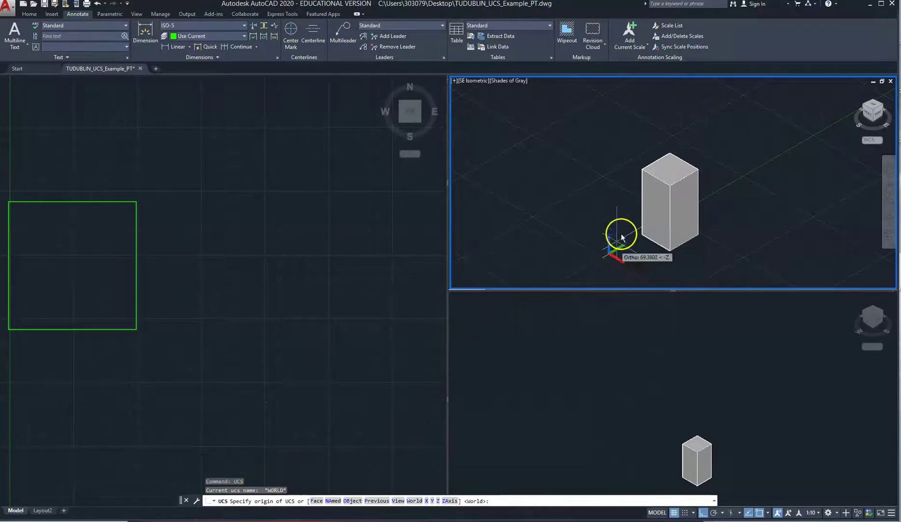
pyautogui.click(670, 256)
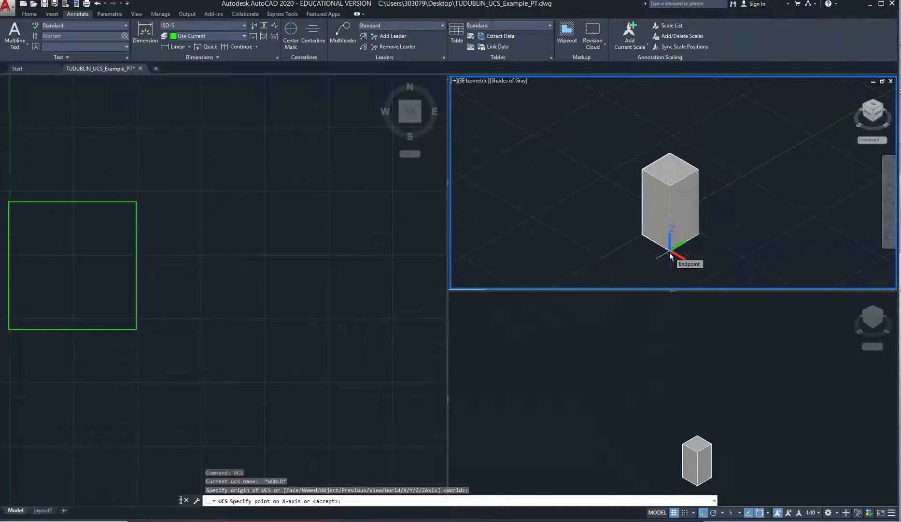
pyautogui.click(698, 238)
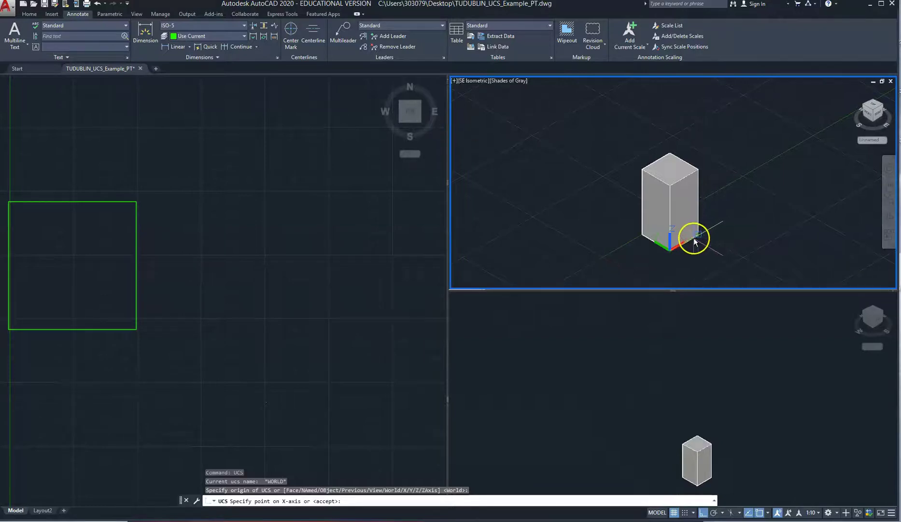
pyautogui.click(699, 238)
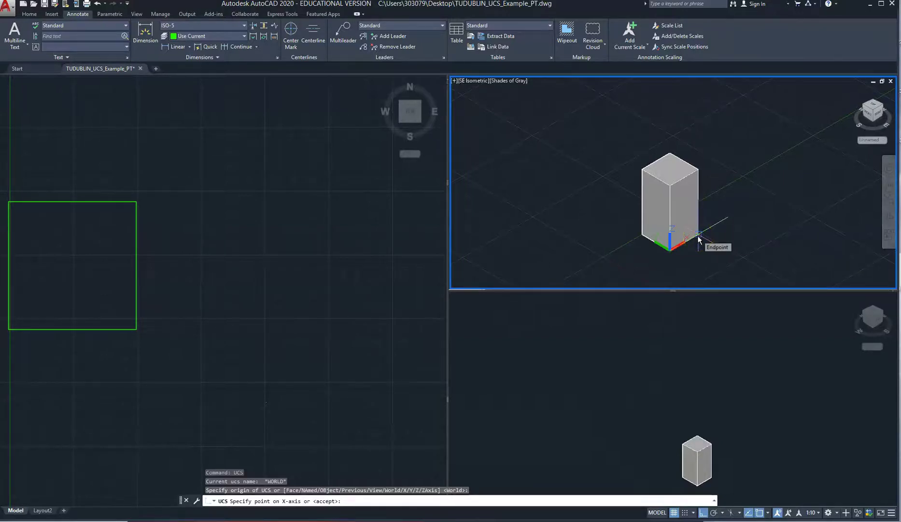
pyautogui.click(698, 238)
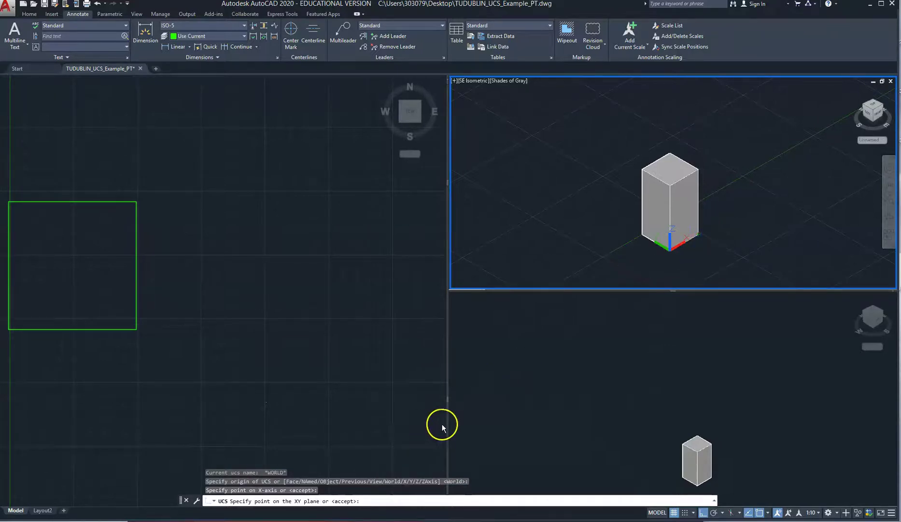
pyautogui.click(670, 189)
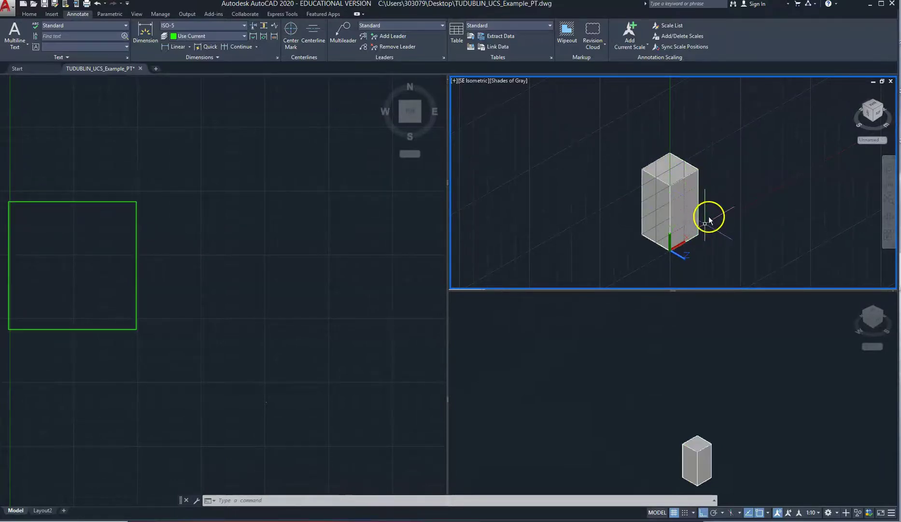
pyautogui.hotkey('ctrl', 'z')
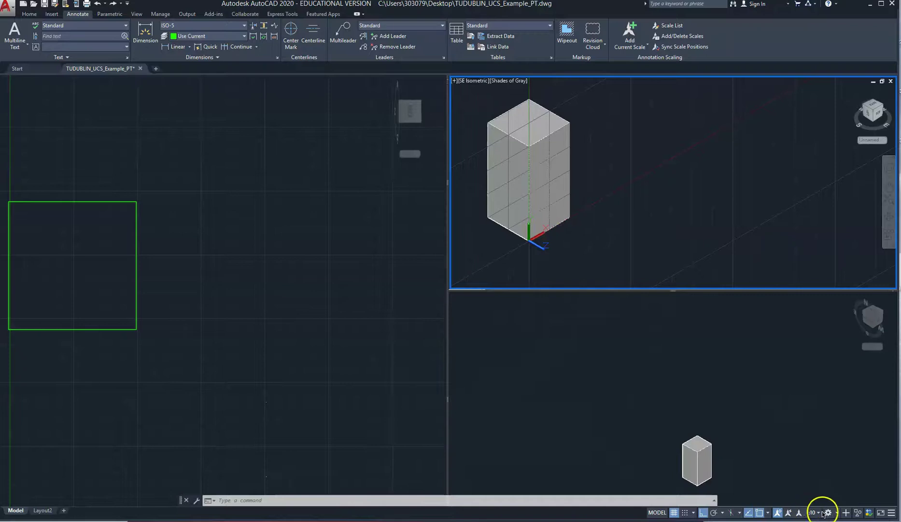
# - Review the object snap modes in Drafting Settings and turn on 3D Object Snap
pyautogui.click(760, 513)
pyautogui.click(760, 513)
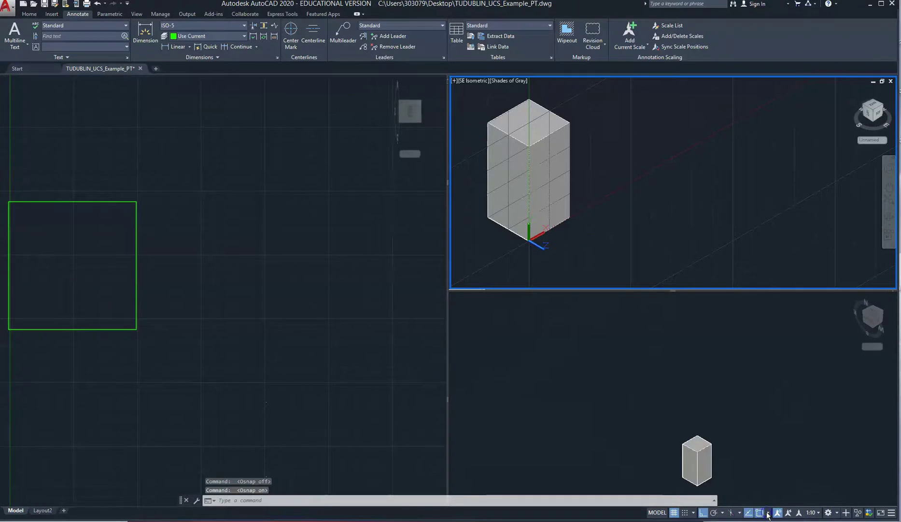
pyautogui.click(768, 513)
pyautogui.click(777, 500)
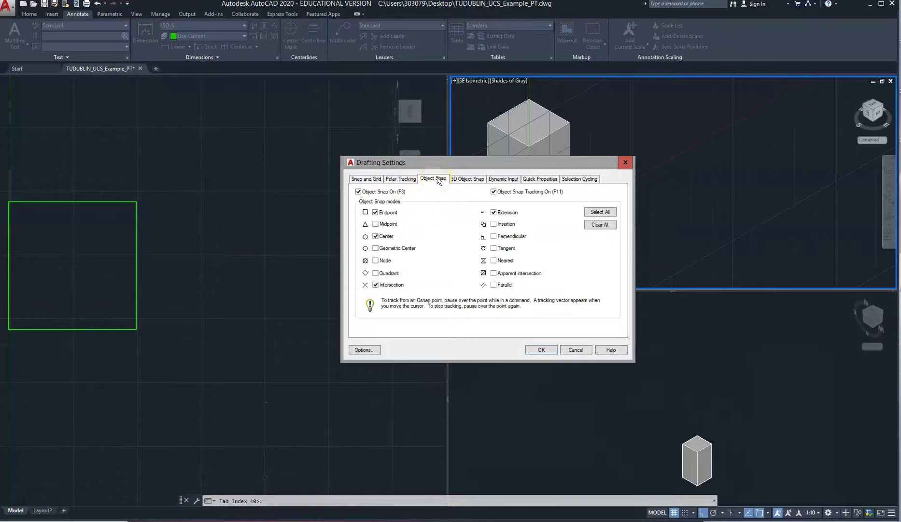
pyautogui.click(468, 179)
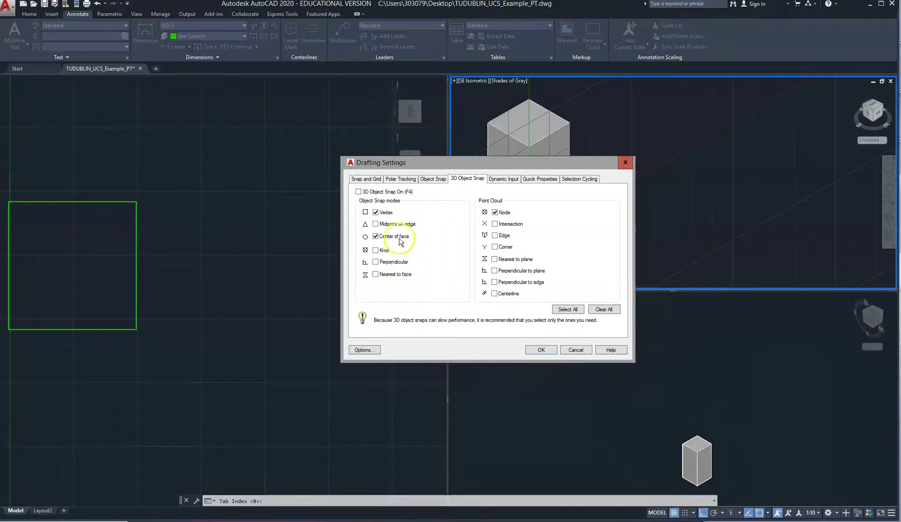
pyautogui.click(358, 192)
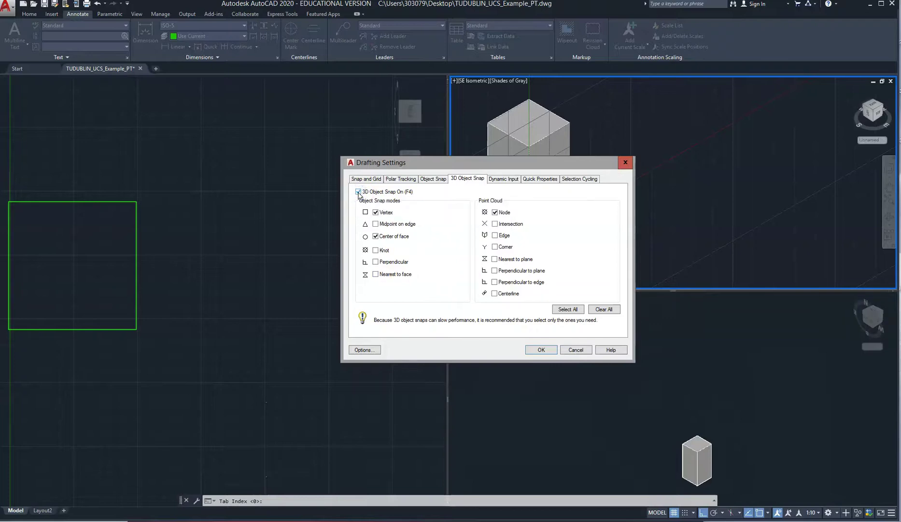
pyautogui.click(544, 351)
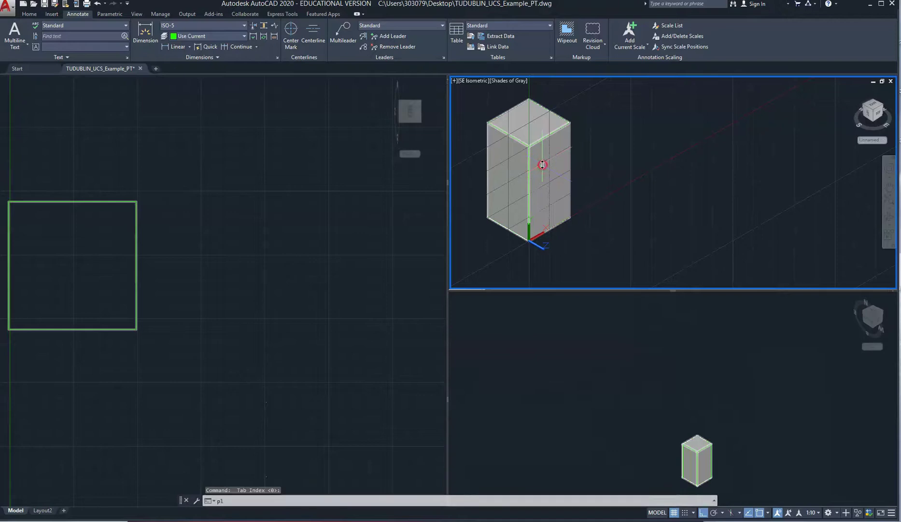
# - Draw a freehand polyline with perpendicular segments on the box's right-hand face in the new UCS plane
pyautogui.write('pl')
pyautogui.press('Return')
pyautogui.click(539, 165)
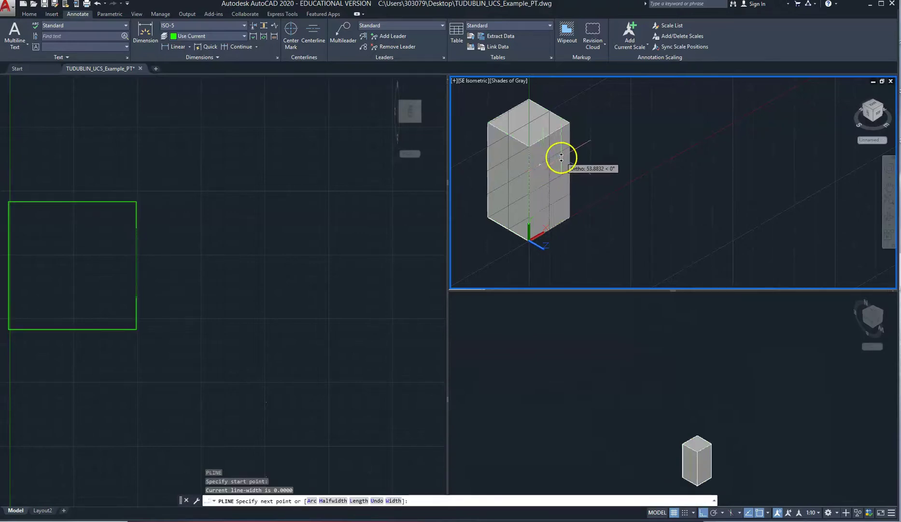
pyautogui.click(559, 202)
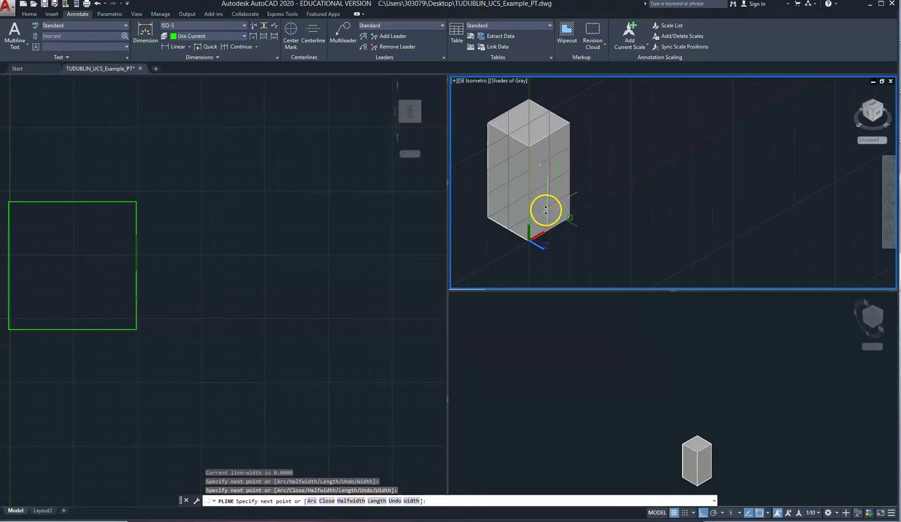
pyautogui.click(541, 211)
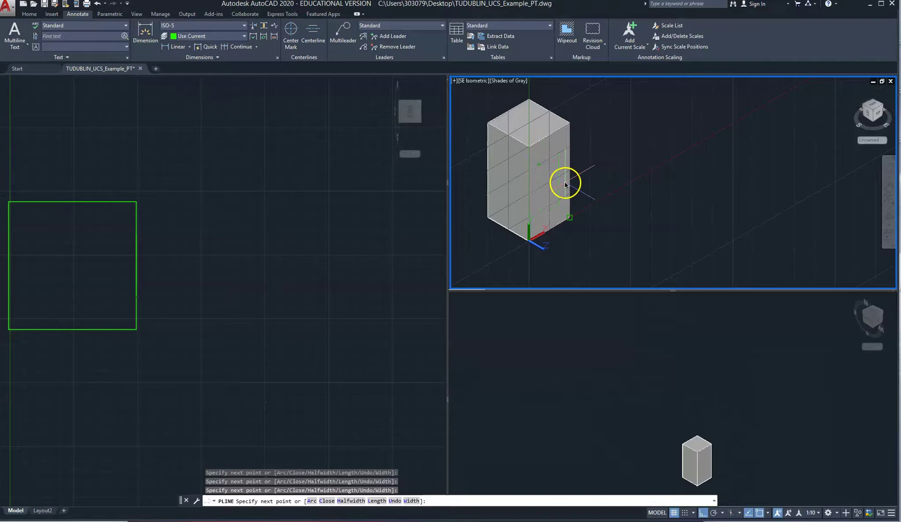
pyautogui.press('Return')
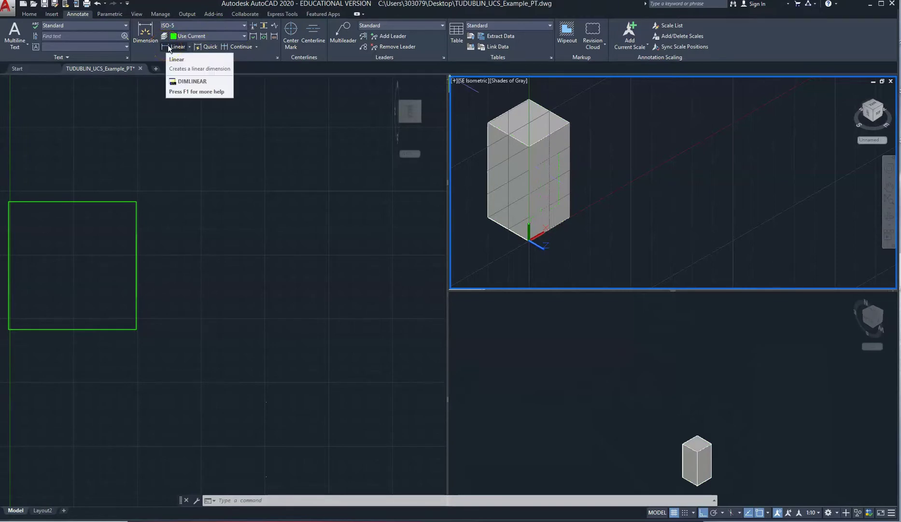
# - Add an aligned dimension to the outer vertical edge of the box's right-hand face, placed just outside the box
pyautogui.click(190, 47)
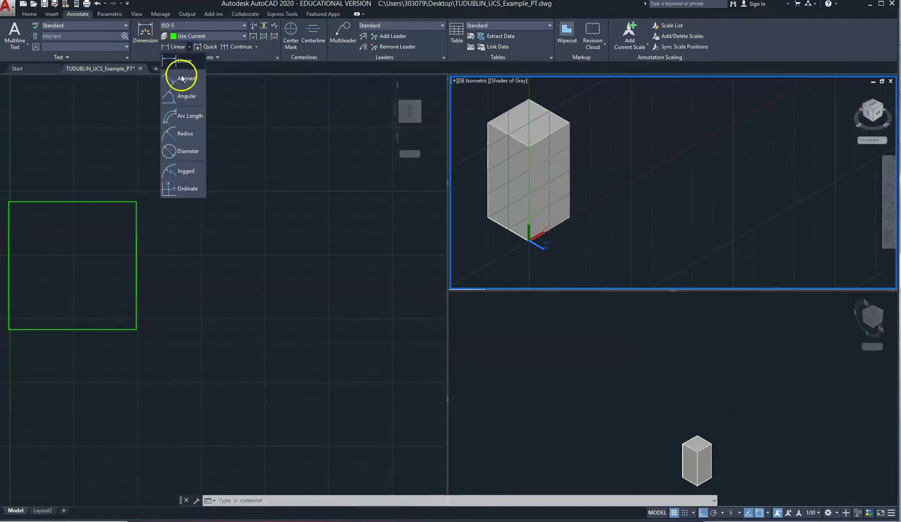
pyautogui.click(571, 123)
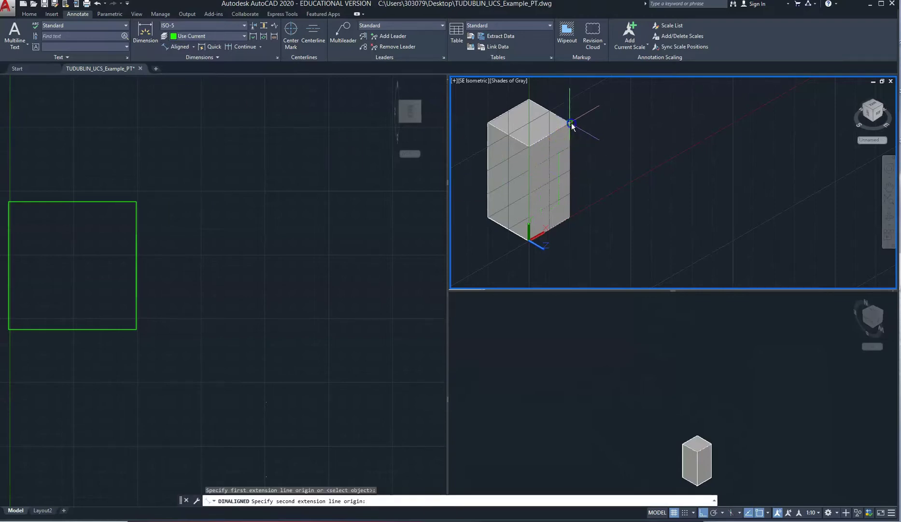
pyautogui.click(571, 219)
pyautogui.click(586, 224)
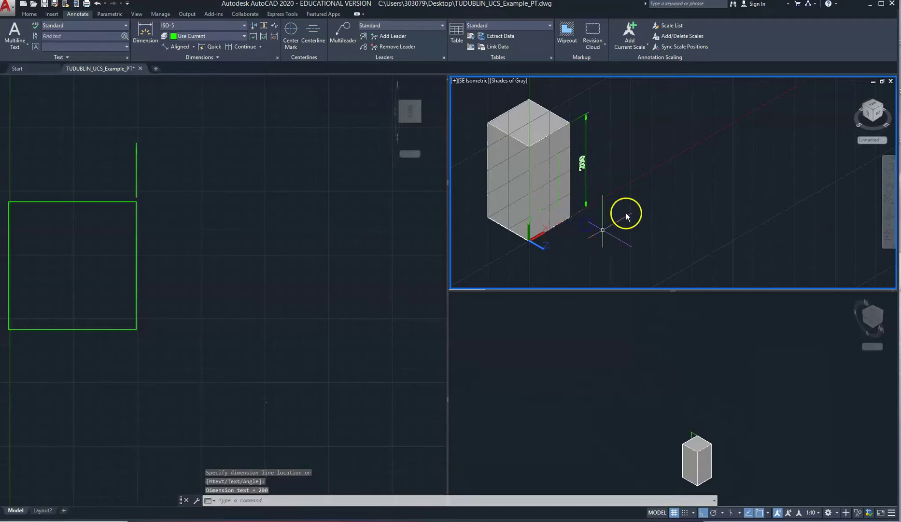
# - Add an aligned dimension to the top edge of the box's right-hand face, placed just above that edge
pyautogui.click(186, 48)
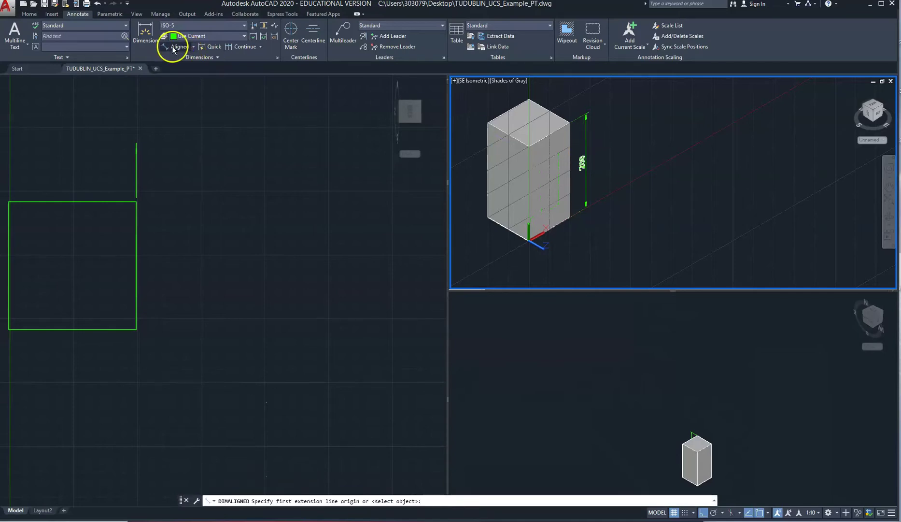
pyautogui.click(531, 145)
pyautogui.click(568, 122)
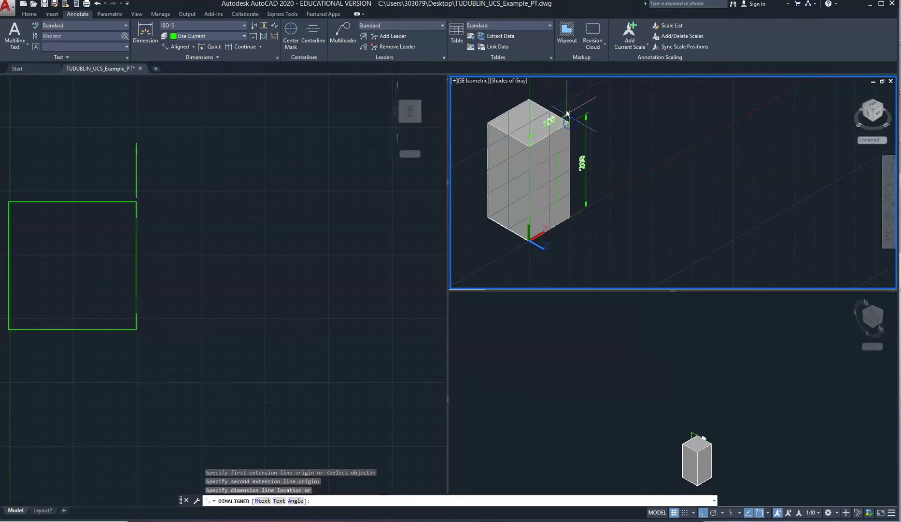
pyautogui.click(565, 110)
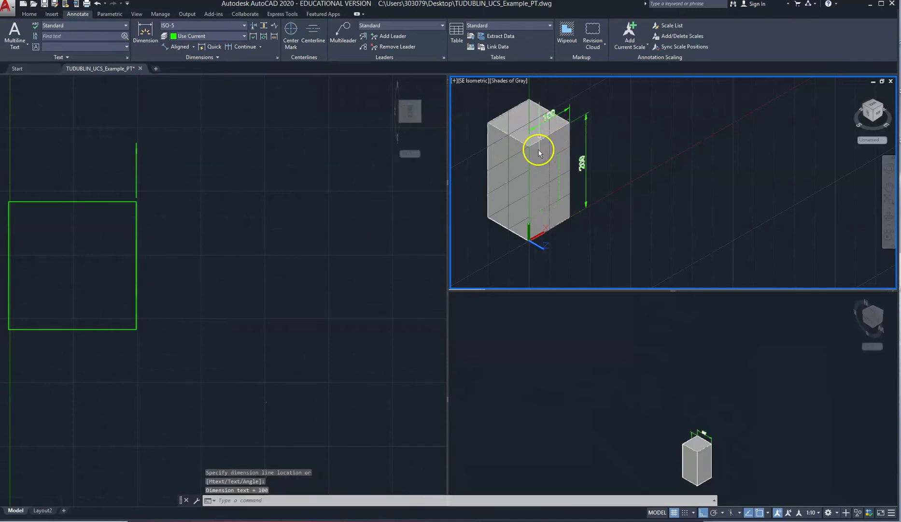